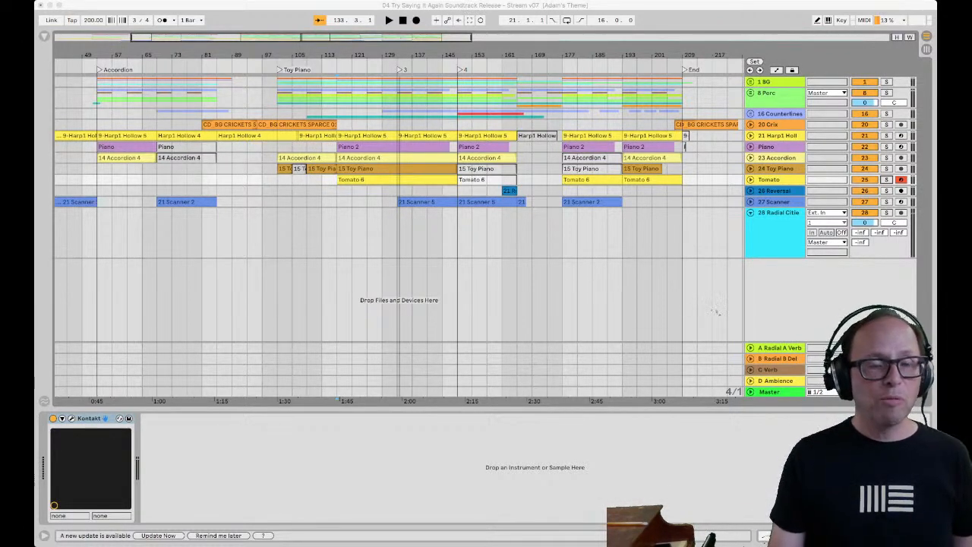
- Solo the BG group and play it from locator 4 at bar 149, stopping playback after listening
{"action": "scroll", "coordinate": [714, 312], "scroll_direction": "left", "scroll_amount": 10}
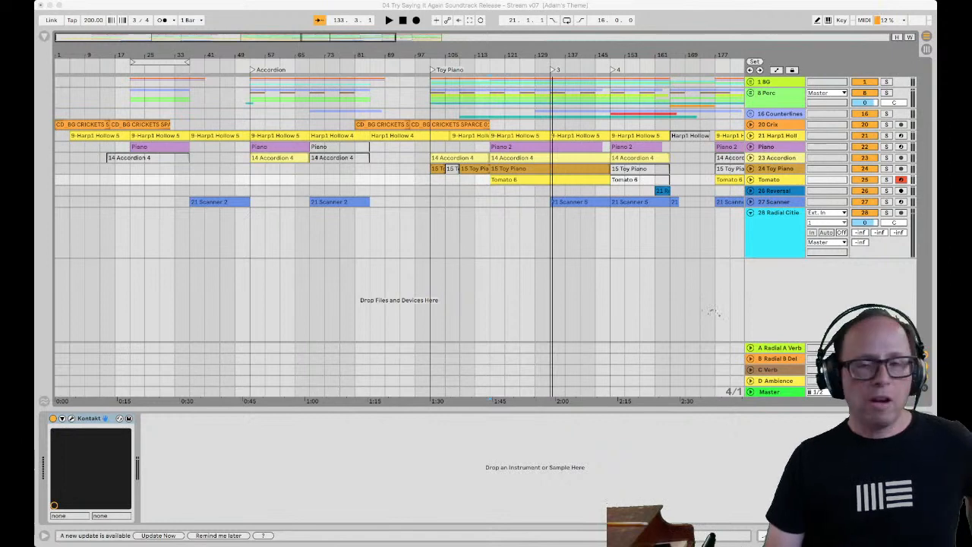
{"action": "scroll", "coordinate": [714, 312], "scroll_direction": "right", "scroll_amount": 3}
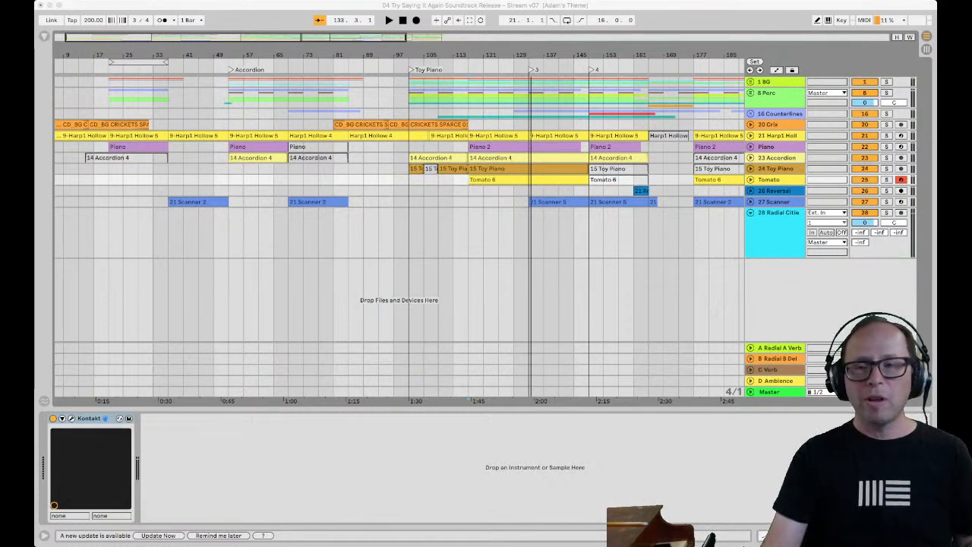
{"action": "key", "text": "super+Tab"}
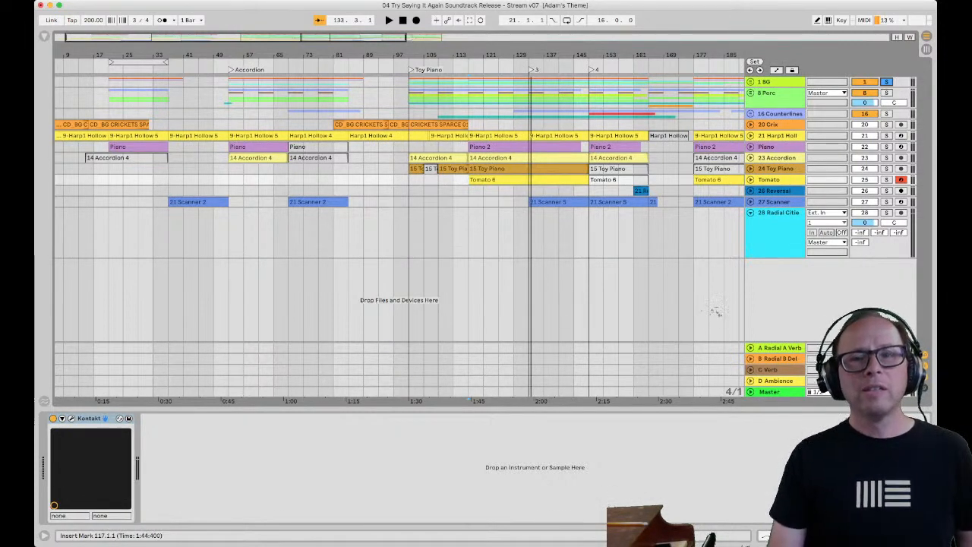
{"action": "key", "text": "alt+Right"}
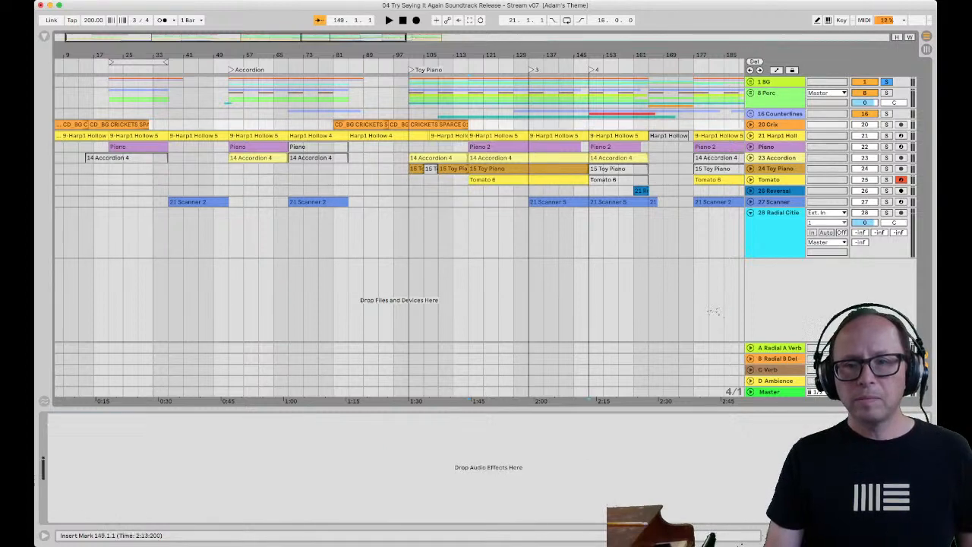
{"action": "key", "text": "space"}
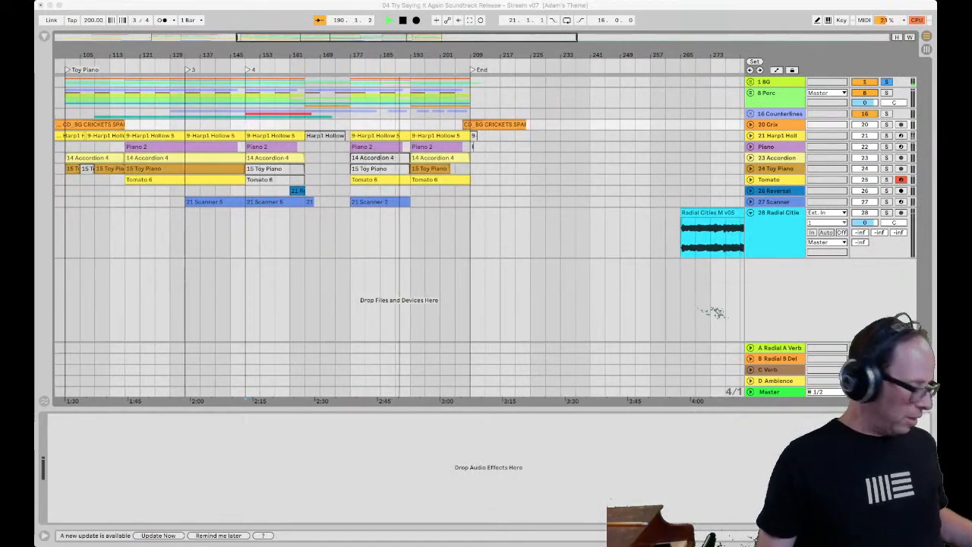
{"action": "key", "text": "space"}
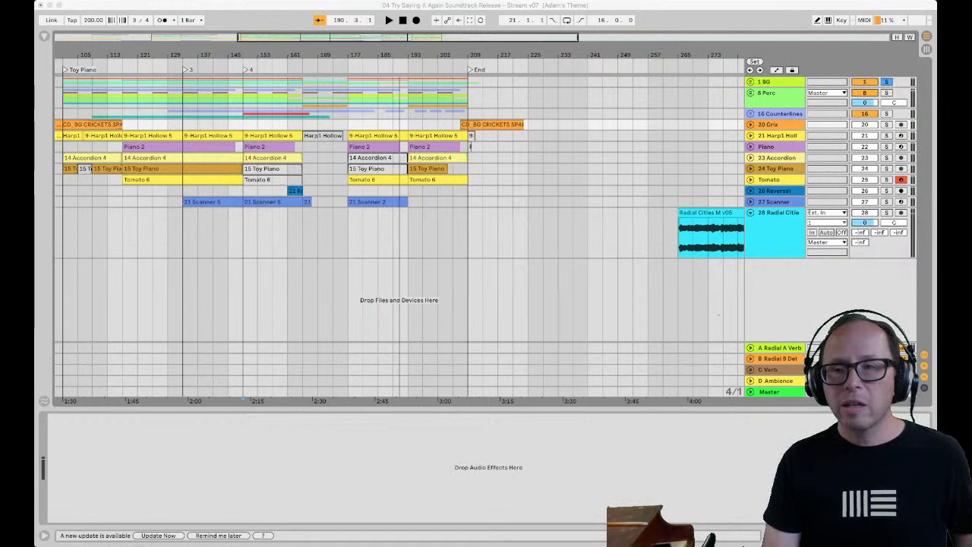
- Unfold the BG group, then solo and unfold its Vocoder subgroup to expose the vocoder and Voc pad tracks
{"action": "key", "text": "super+Tab"}
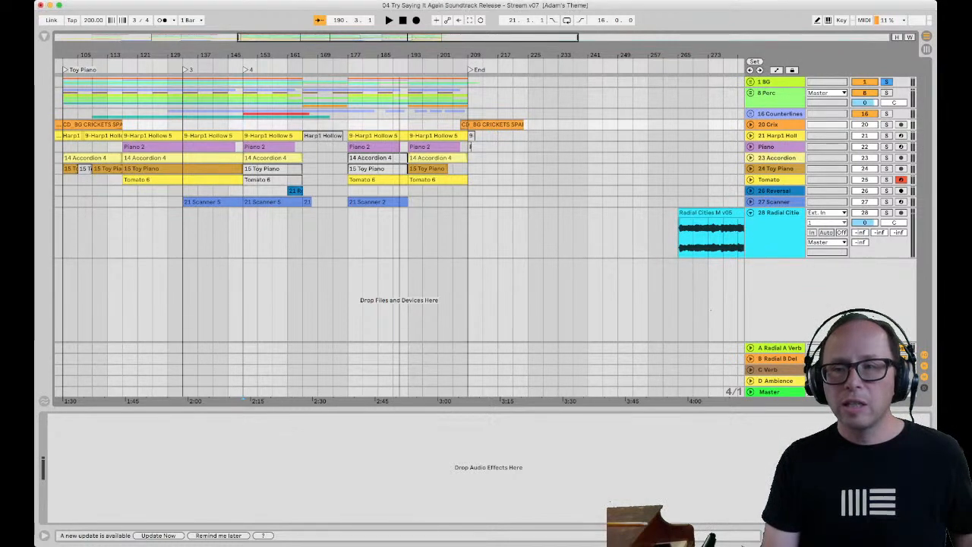
{"action": "left_click", "coordinate": [751, 82]}
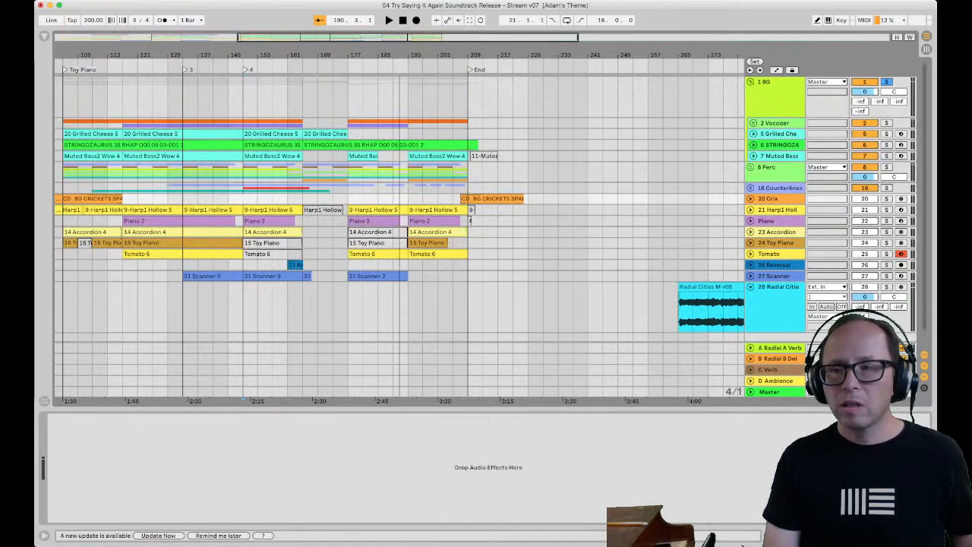
{"action": "left_click", "coordinate": [886, 123]}
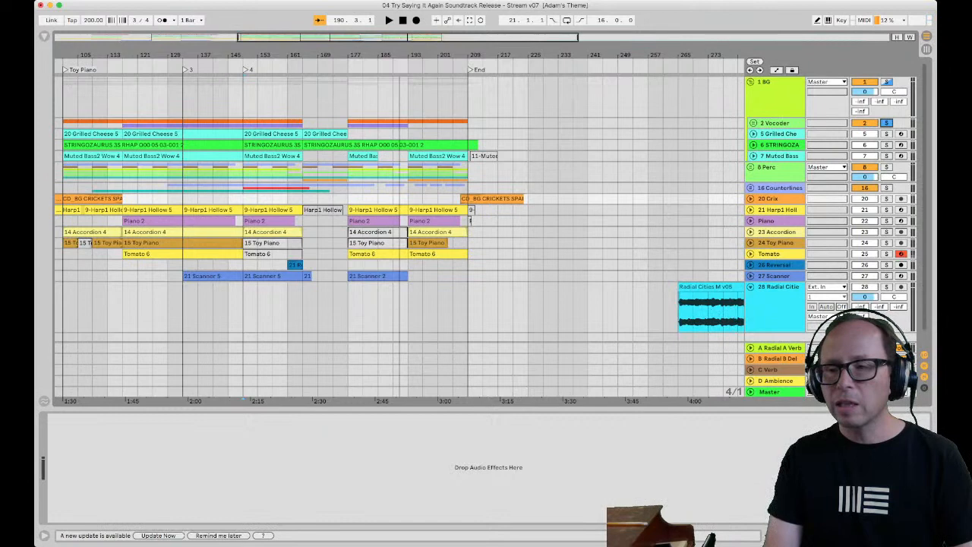
{"action": "left_click", "coordinate": [753, 123]}
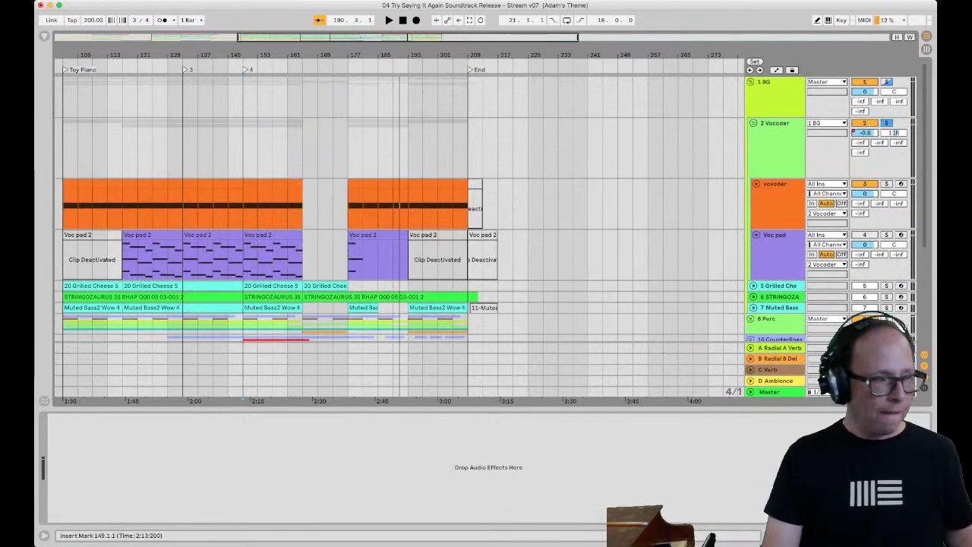
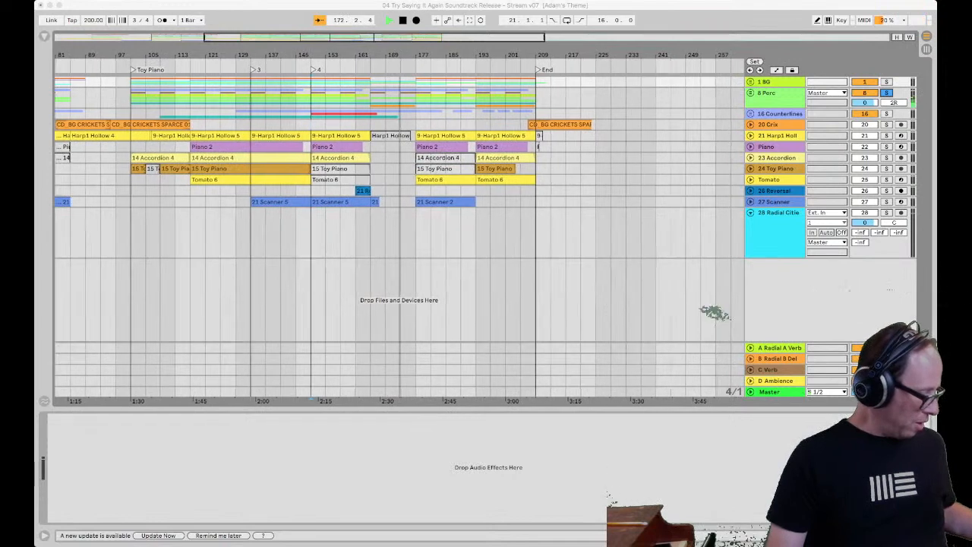
- Stop playback, unfold the Perc group and solo its Kitchen Percussion track
{"action": "key", "text": "space"}
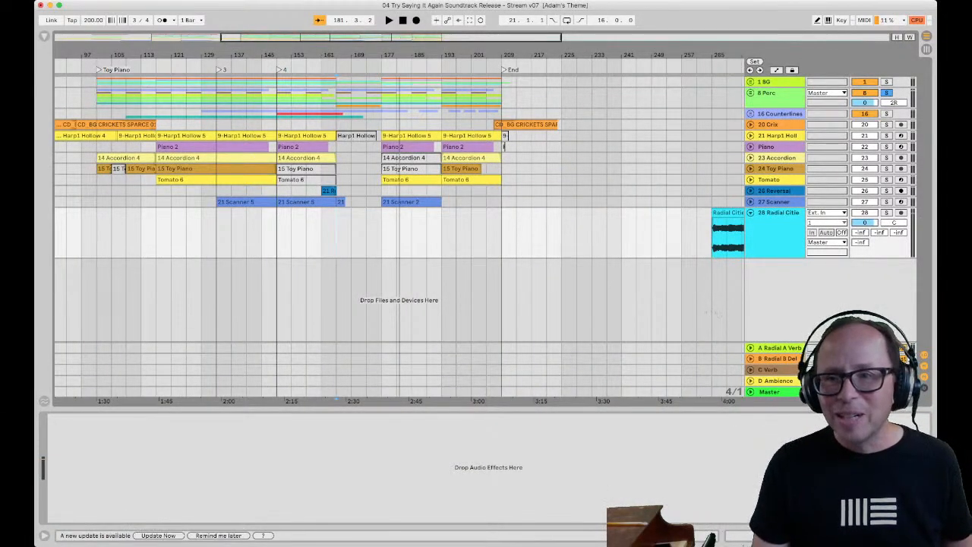
{"action": "left_click", "coordinate": [751, 93]}
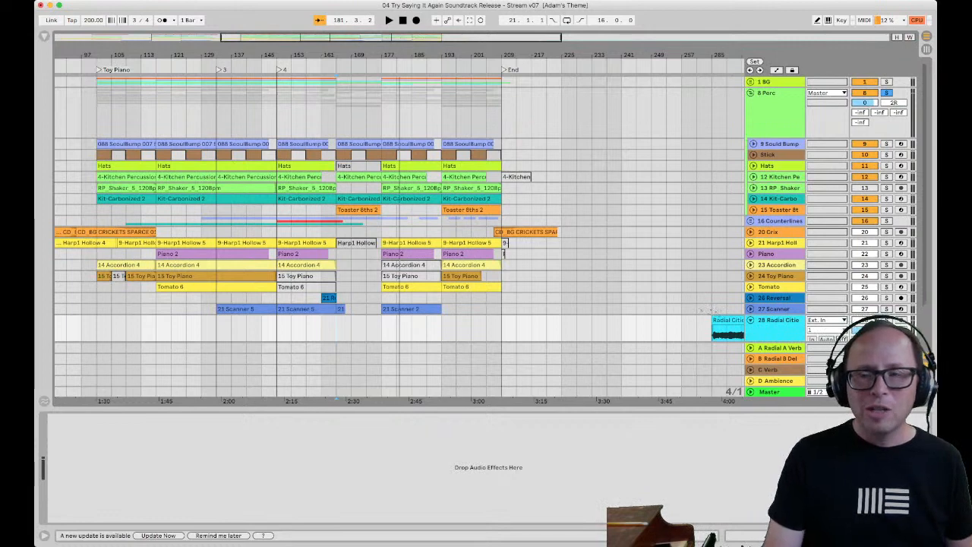
{"action": "left_click", "coordinate": [902, 177]}
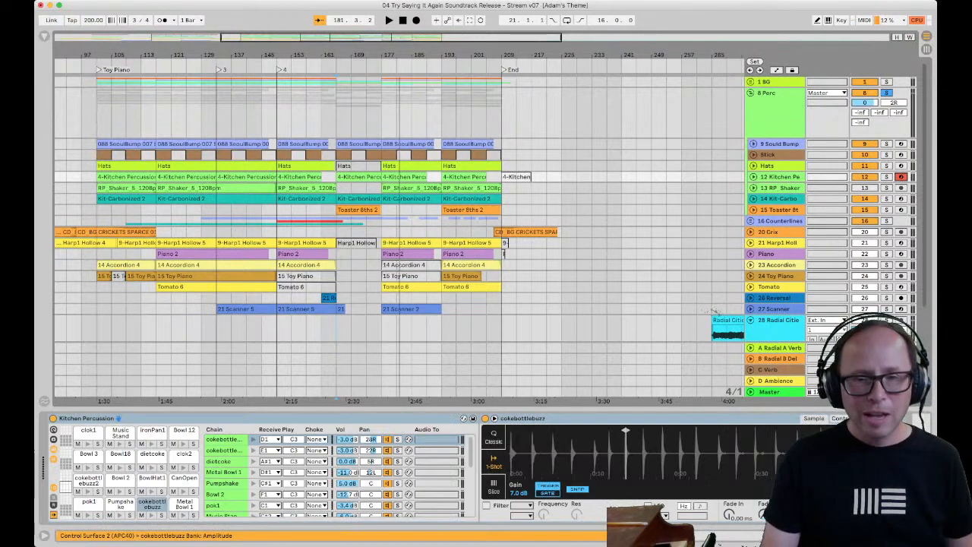
{"action": "key", "text": "s"}
{"action": "key", "text": "0"}
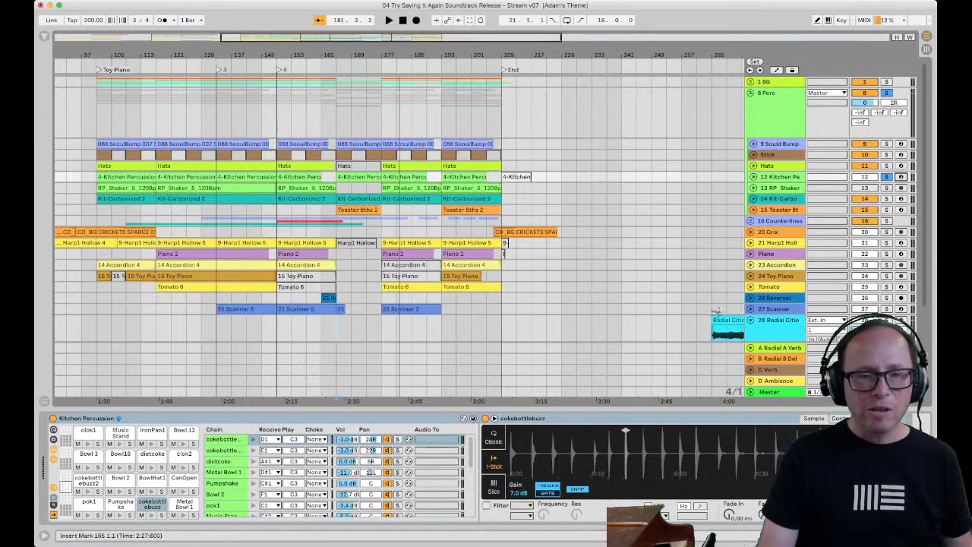
- Audition the soloed Kitchen Percussion track from bar 165
{"action": "key", "text": "space"}
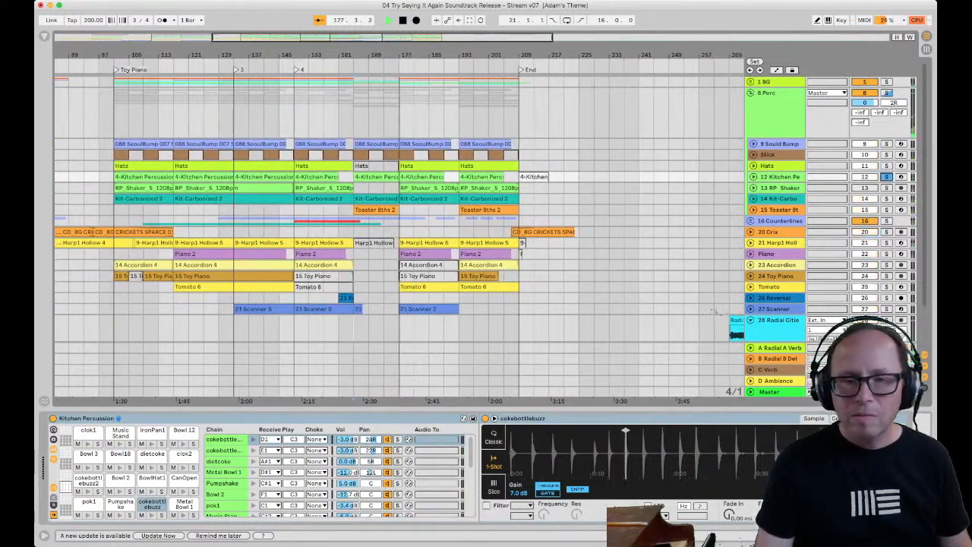
{"action": "key", "text": "space"}
{"action": "key", "text": "space"}
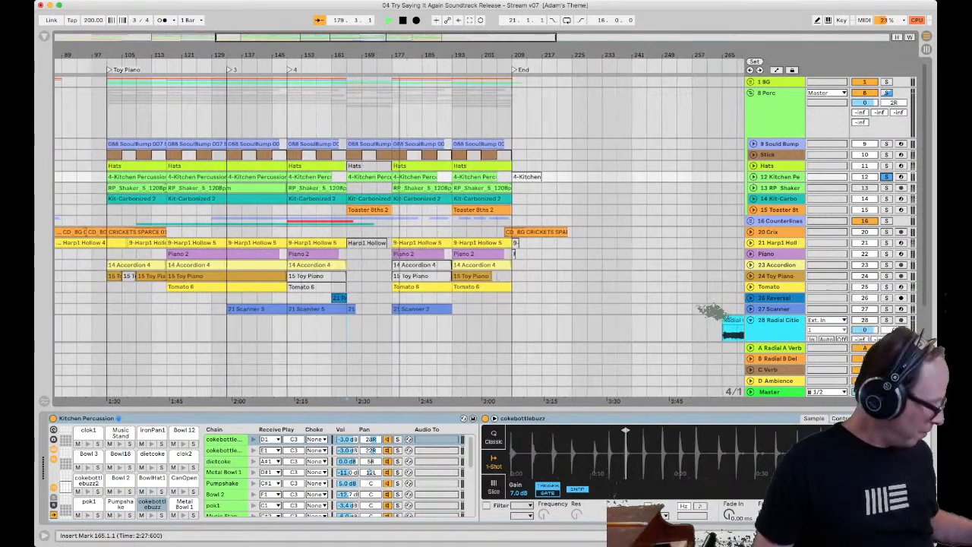
- Turn off solo on the Kitchen Percussion track and fold the Perc group
{"action": "key", "text": "s"}
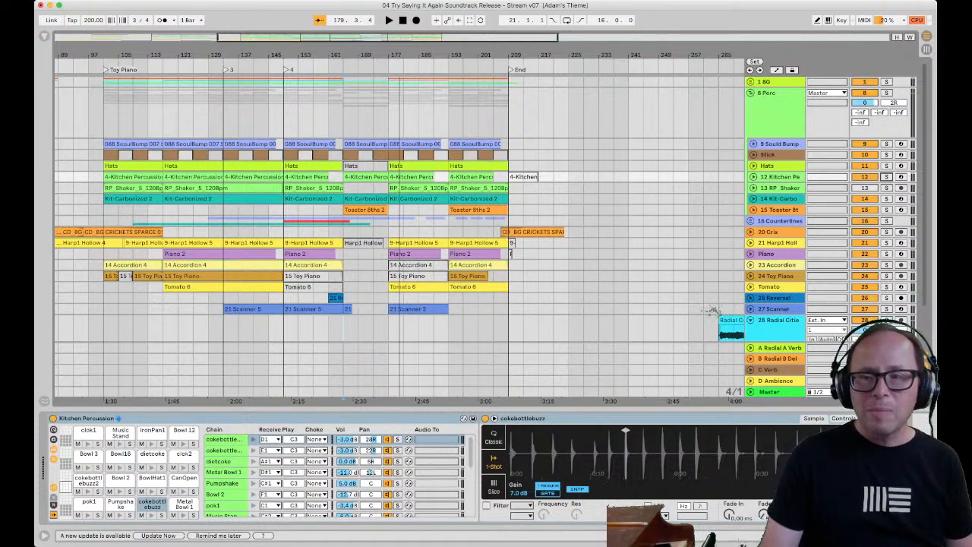
{"action": "left_click", "coordinate": [750, 93]}
{"action": "scroll", "coordinate": [714, 311], "scroll_direction": "right", "scroll_amount": 3}
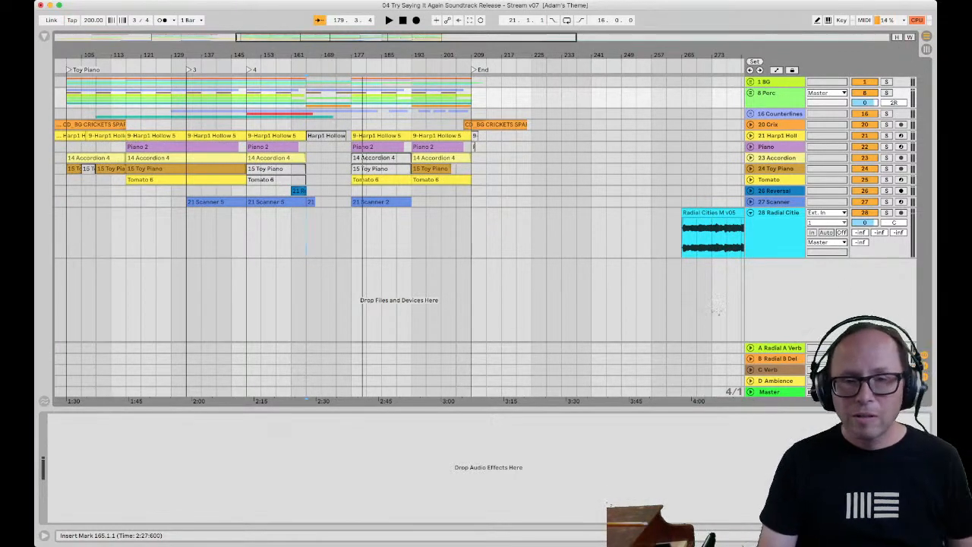
- Audition the Scanner track in solo from bar 69, then turn its solo off
{"action": "scroll", "coordinate": [716, 309], "scroll_direction": "left", "scroll_amount": 5}
{"action": "scroll", "coordinate": [714, 311], "scroll_direction": "left", "scroll_amount": 7}
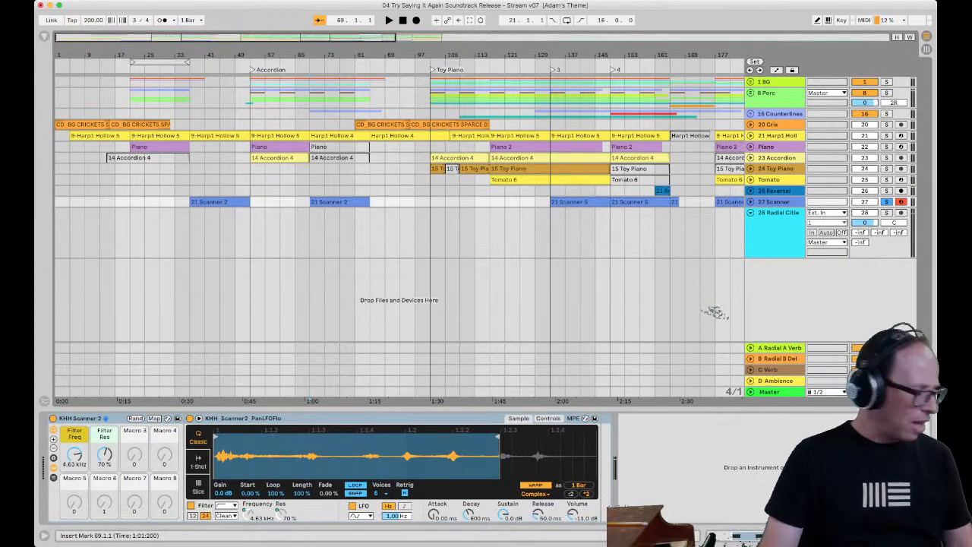
{"action": "key", "text": "space"}
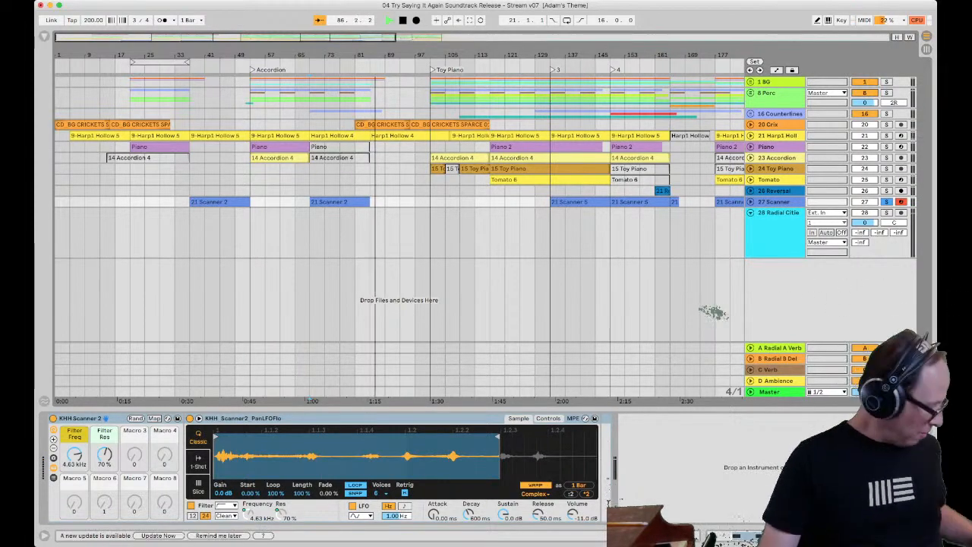
{"action": "key", "text": "space"}
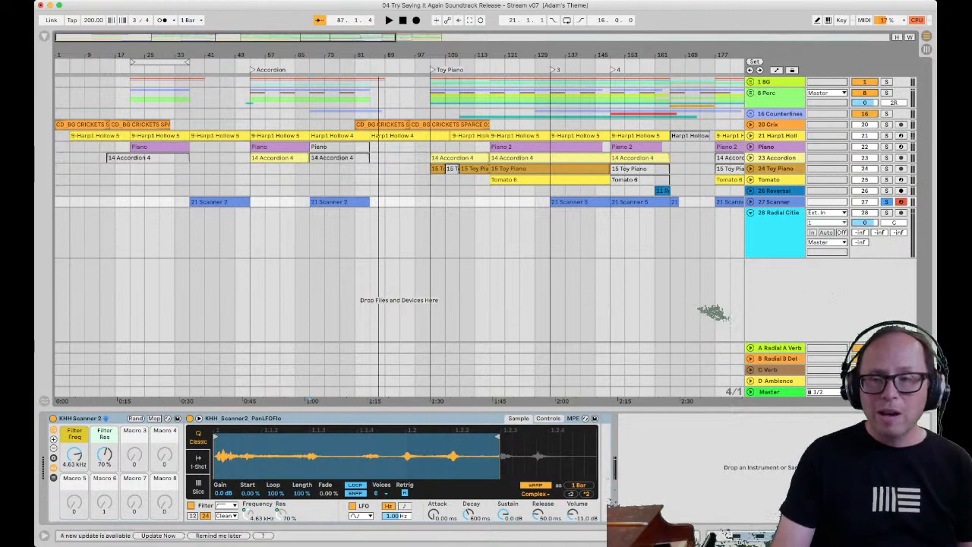
{"action": "key", "text": "s"}
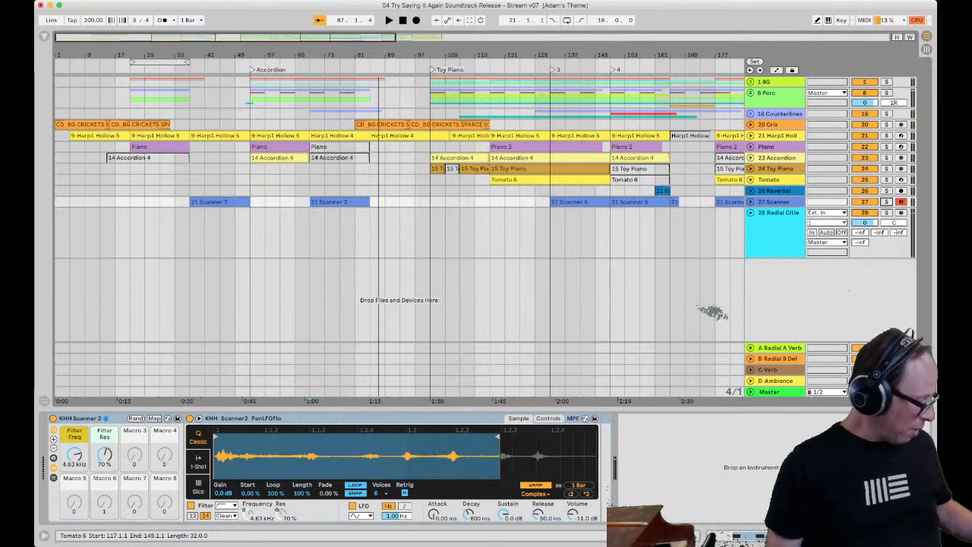
- Play the opening of the full arrangement from bar 1 and stop playback
{"action": "key", "text": "Home"}
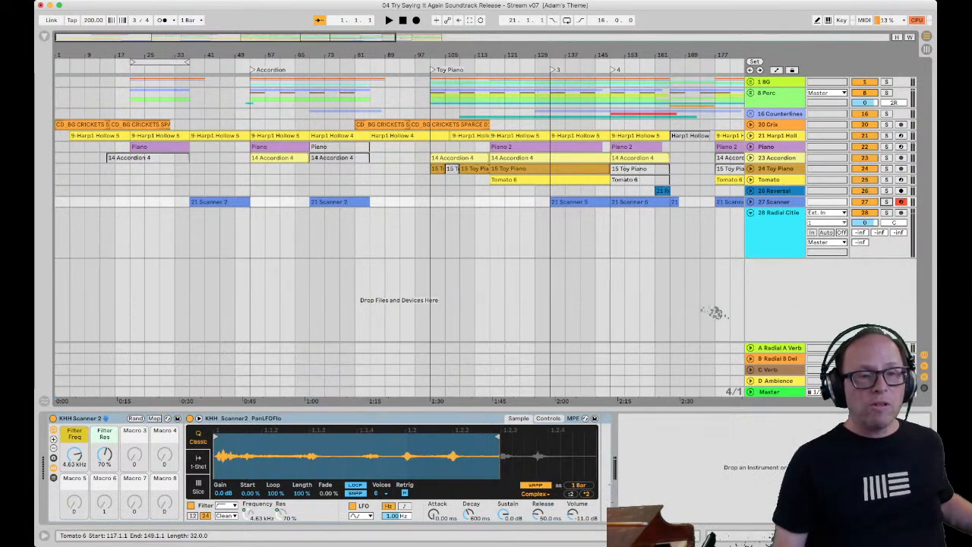
{"action": "key", "text": "space"}
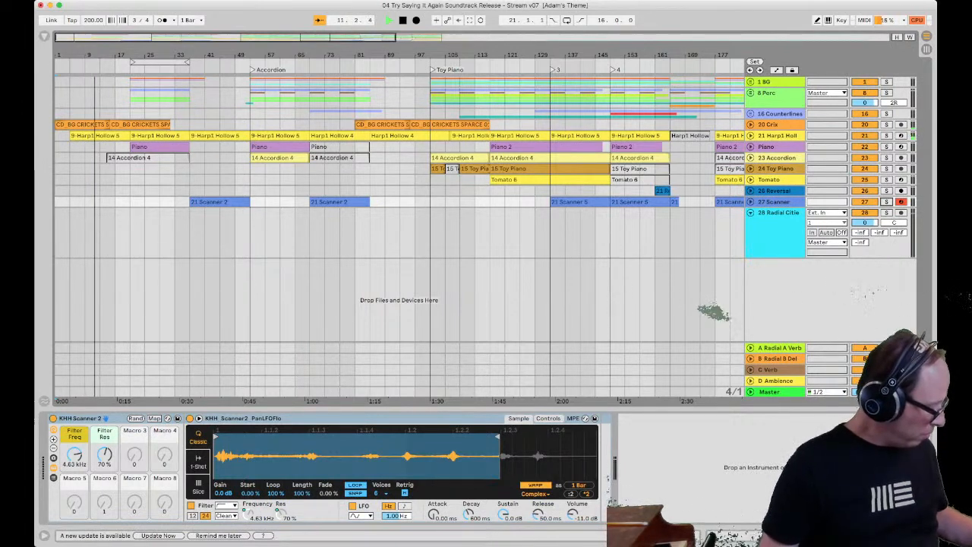
{"action": "key", "text": "space"}
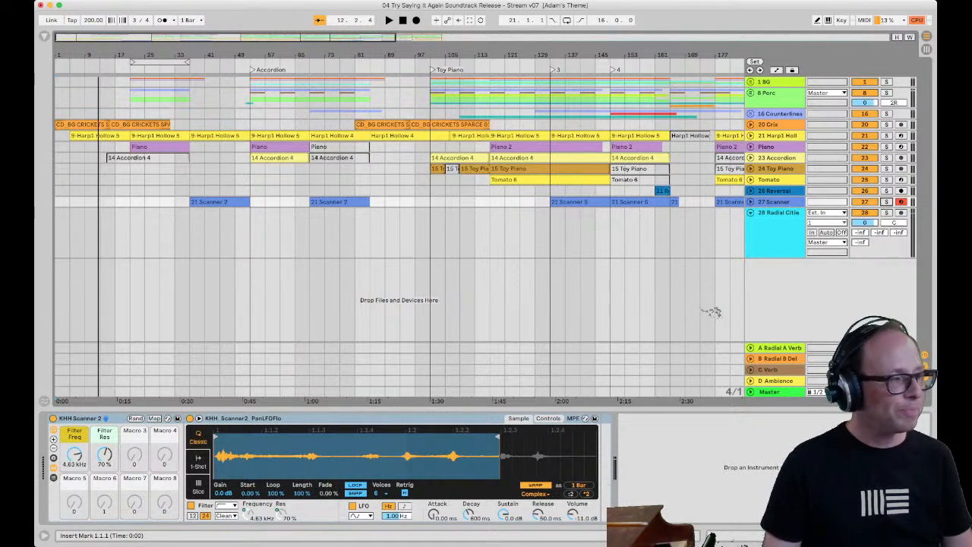
- Return to the beginning of the song and start playback of the whole arrangement again
{"action": "scroll", "coordinate": [399, 227], "scroll_direction": "right", "scroll_amount": 8}
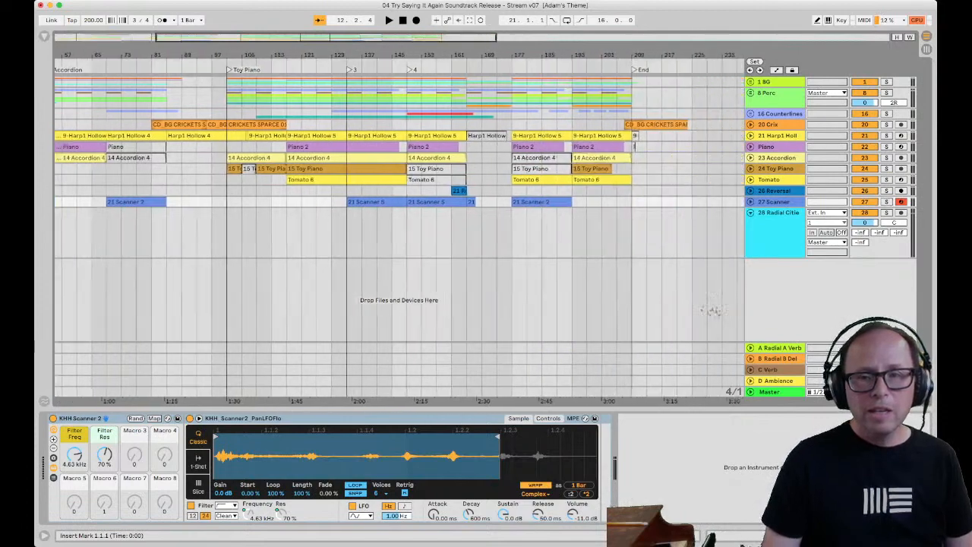
{"action": "scroll", "coordinate": [399, 228], "scroll_direction": "left", "scroll_amount": 8}
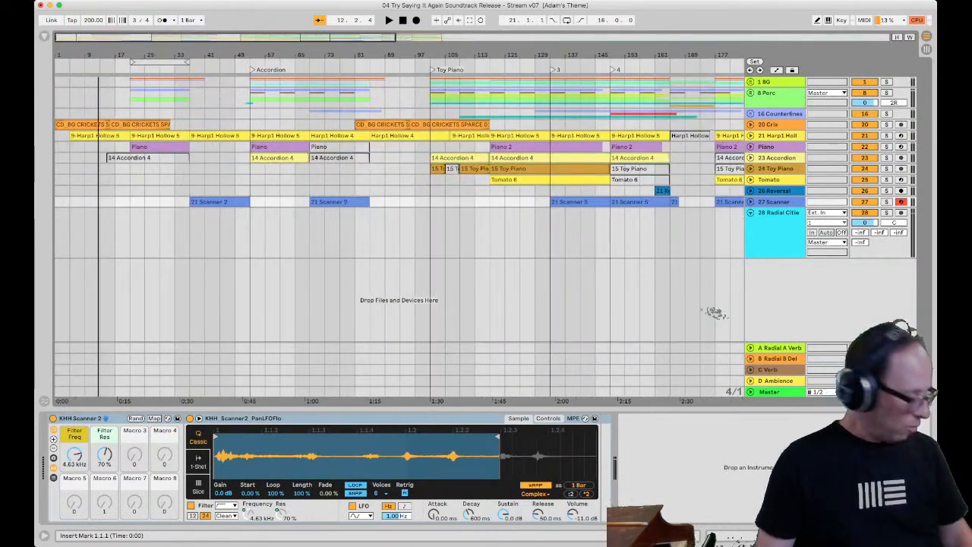
{"action": "key", "text": "Home"}
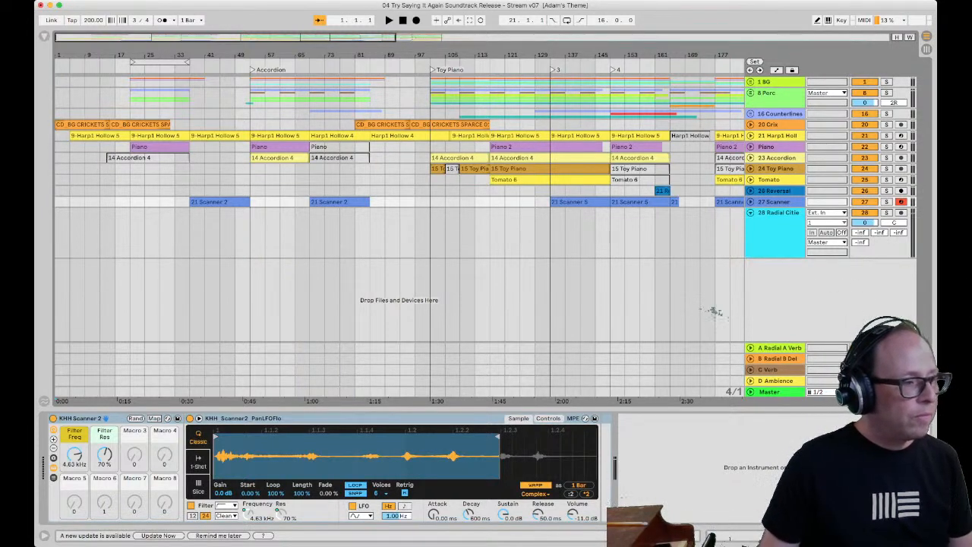
{"action": "key", "text": "space"}
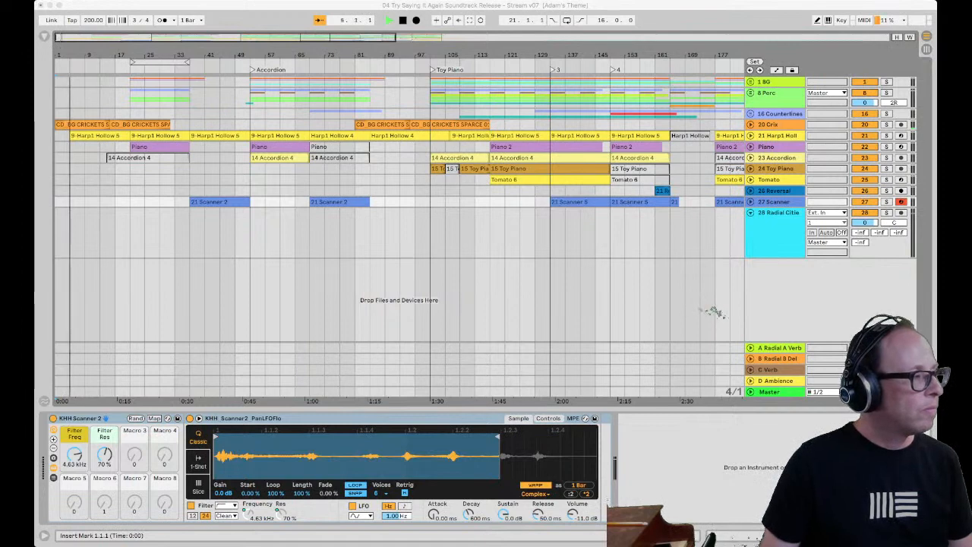